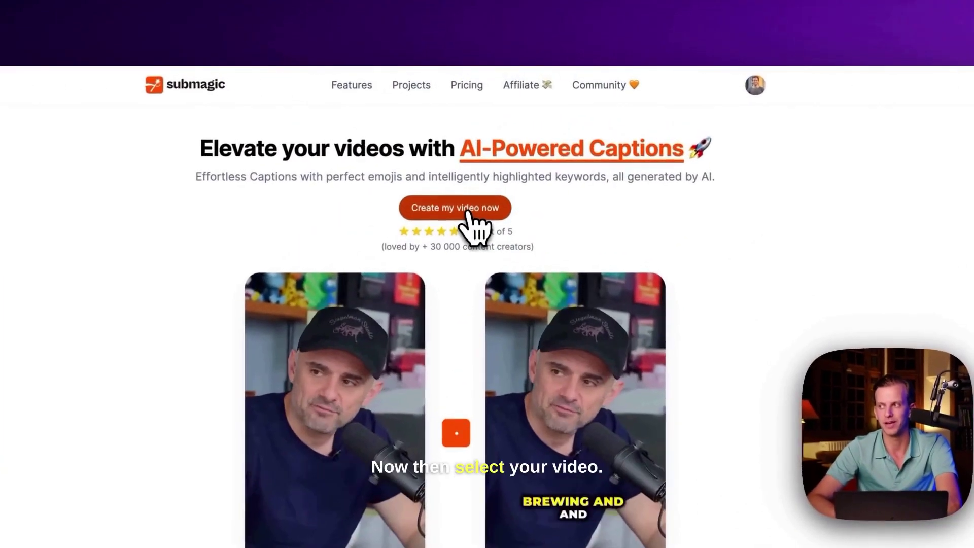
# - Upload Simon.mp4 as a new video named Simon, keeping English as the spoken language
pyautogui.click(472, 205)
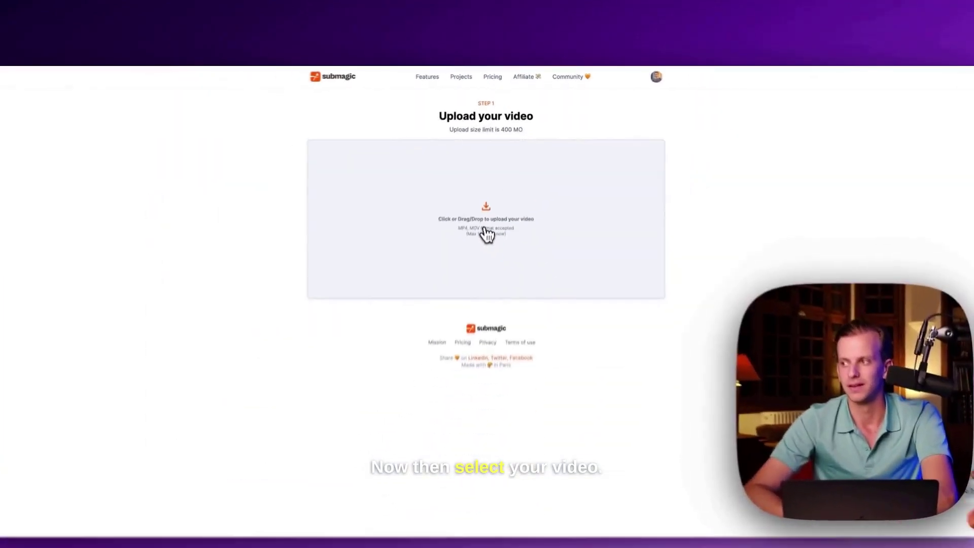
pyautogui.click(491, 219)
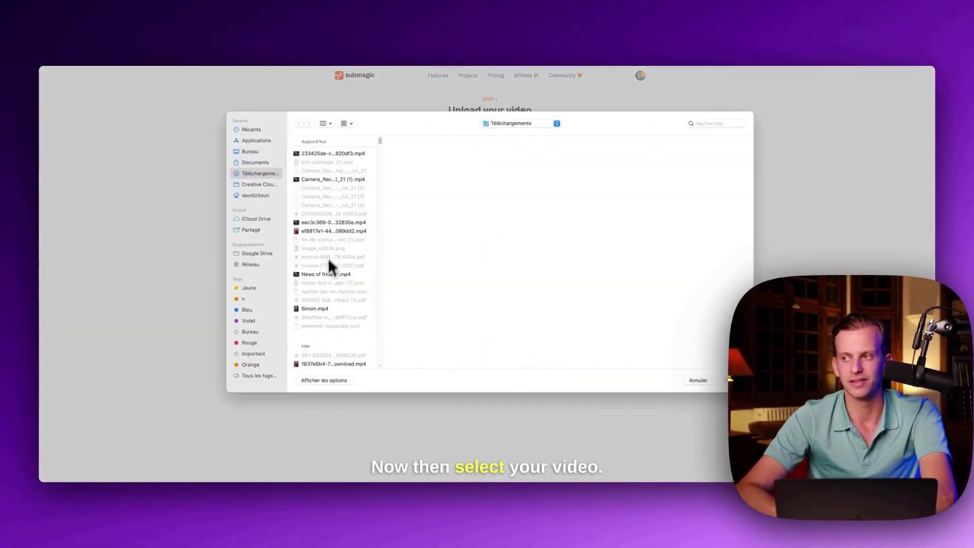
pyautogui.doubleClick(312, 309)
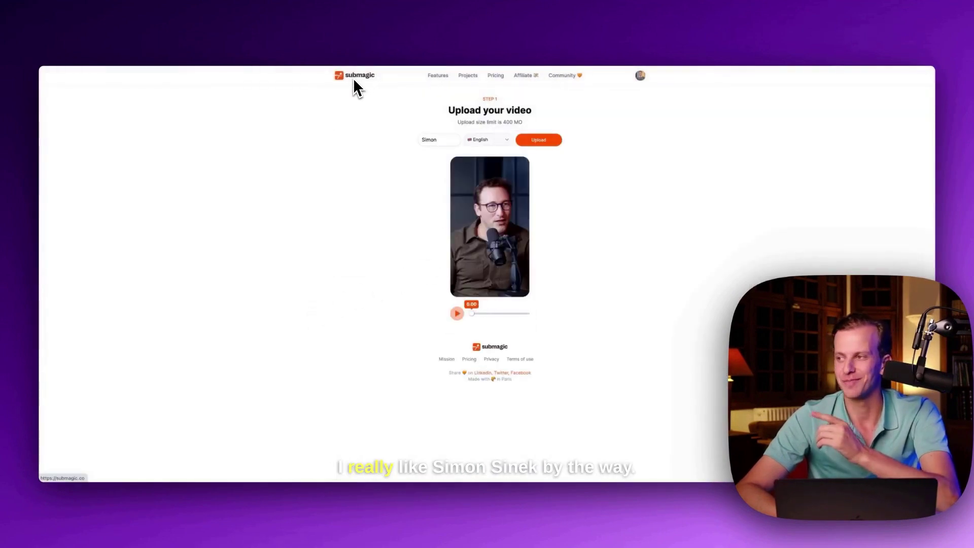
pyautogui.click(487, 140)
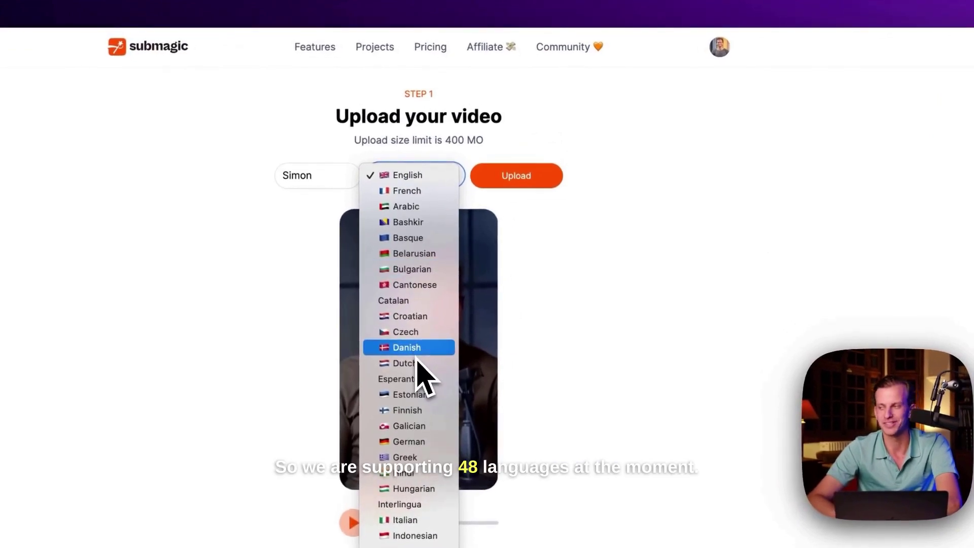
pyautogui.press('Escape')
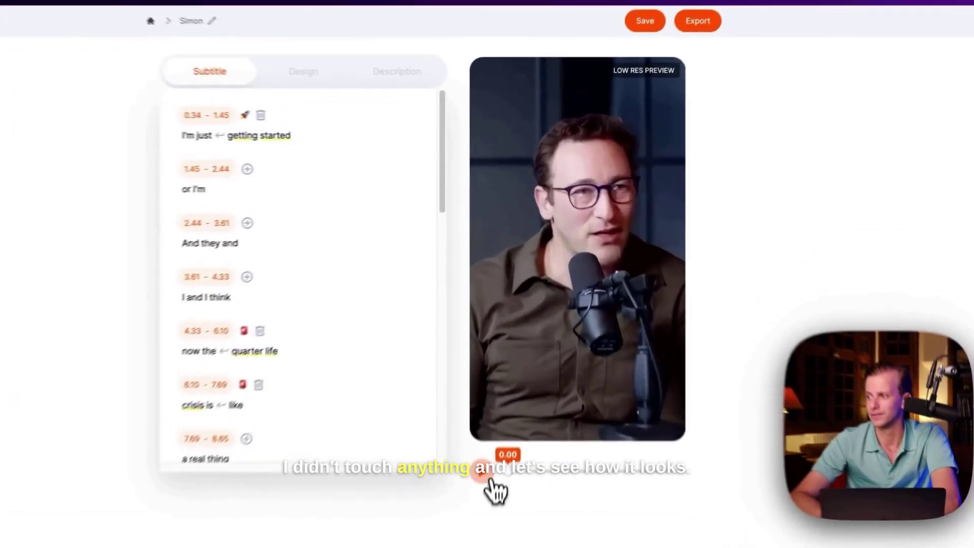
# - Play and pause the default captions, then dismiss the first subtitle's emoji choices unchanged
pyautogui.click(517, 326)
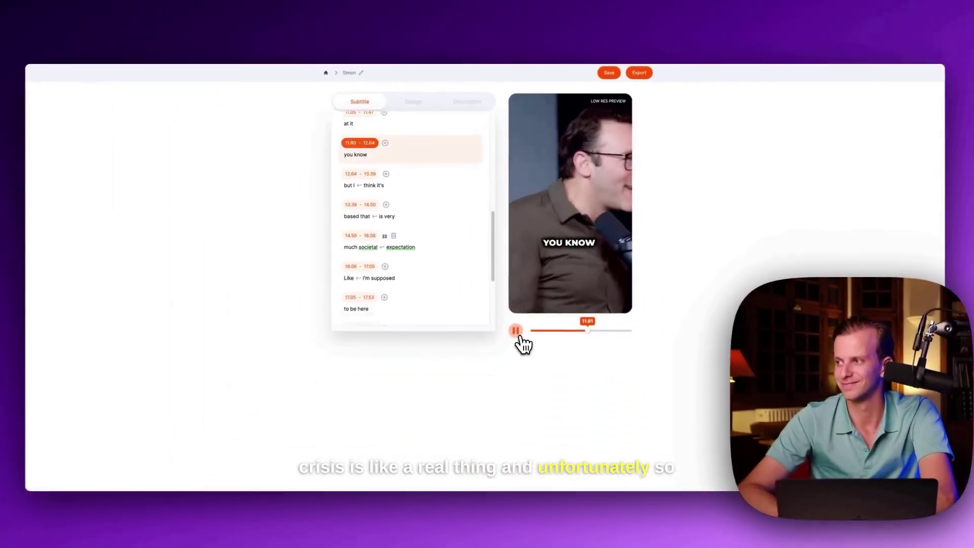
pyautogui.click(517, 330)
pyautogui.scroll(5, 465, 305)
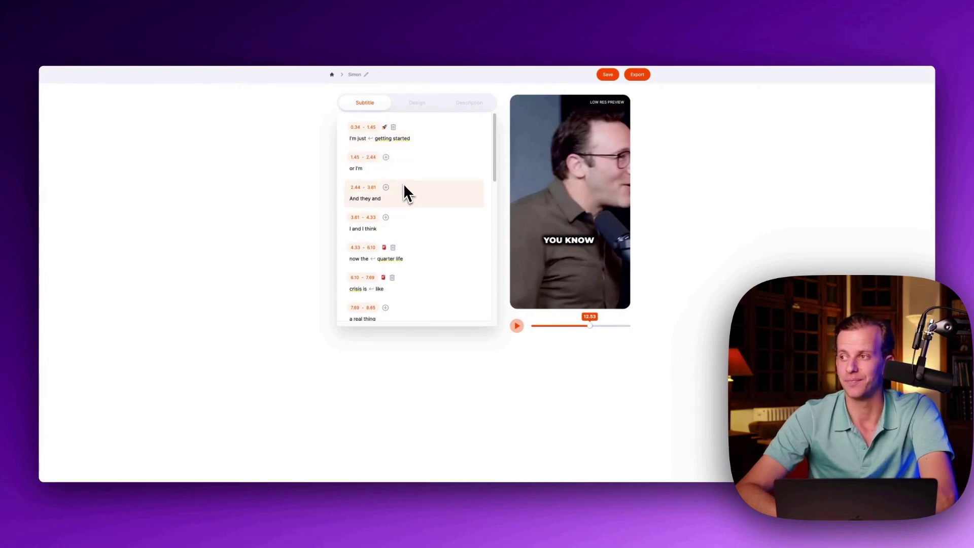
pyautogui.click(384, 127)
pyautogui.press('Escape')
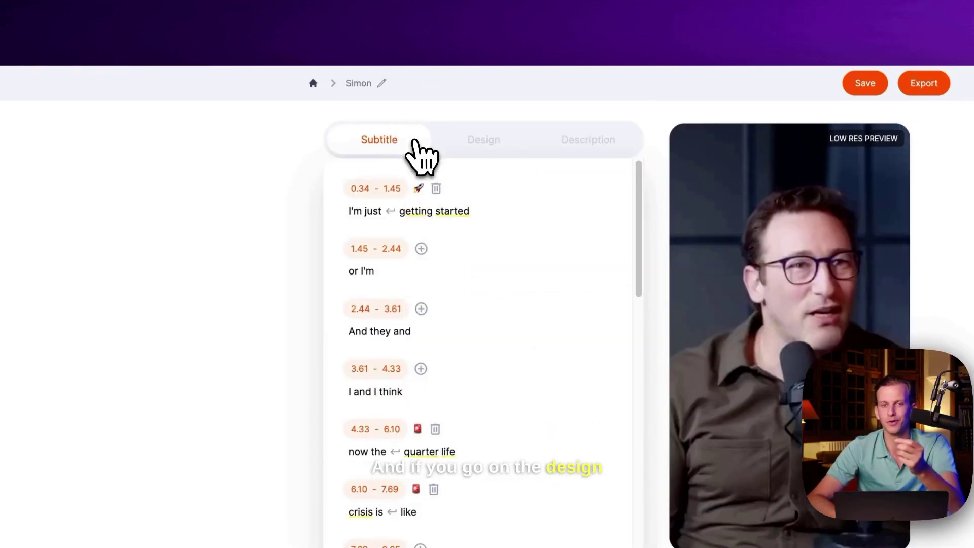
# - Apply and preview the HORMOZI 3 caption theme in the design settings
pyautogui.click(483, 139)
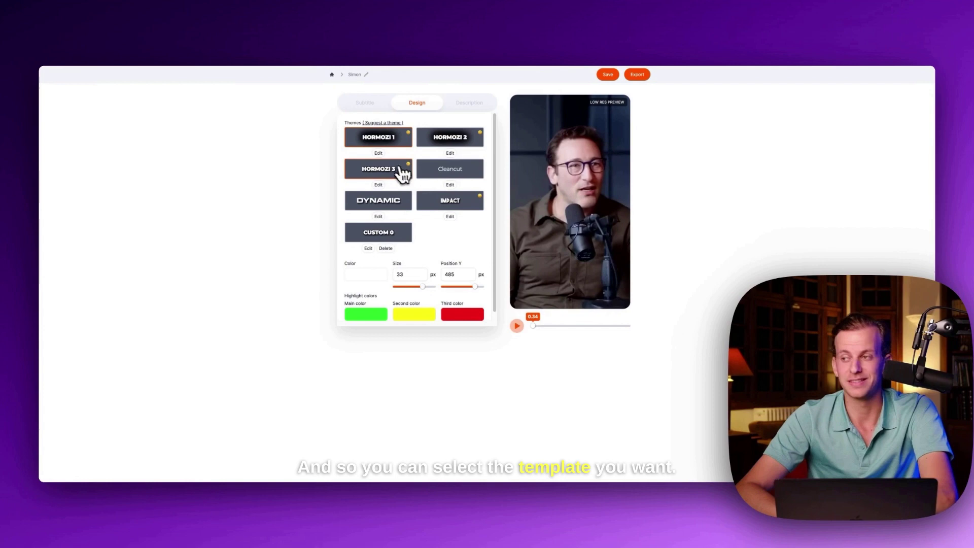
pyautogui.click(404, 173)
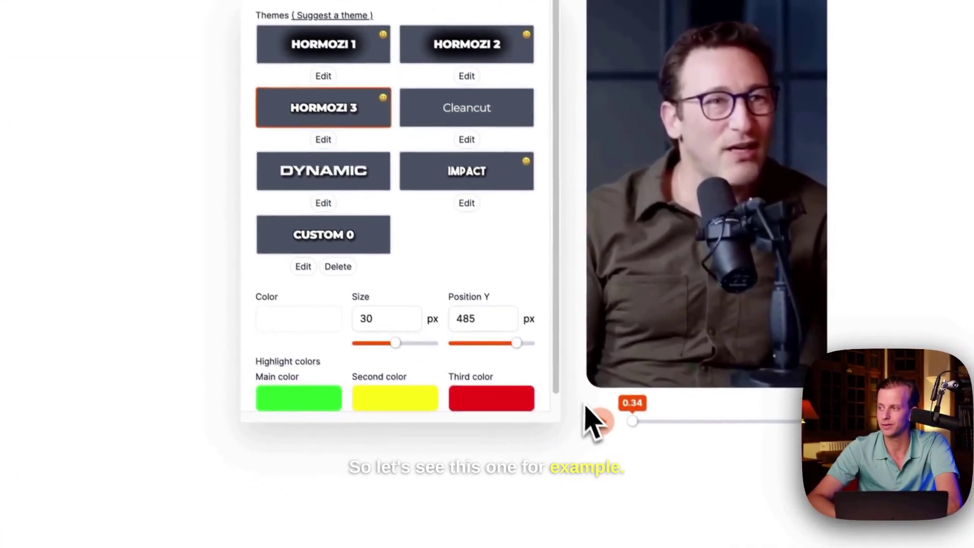
pyautogui.click(631, 462)
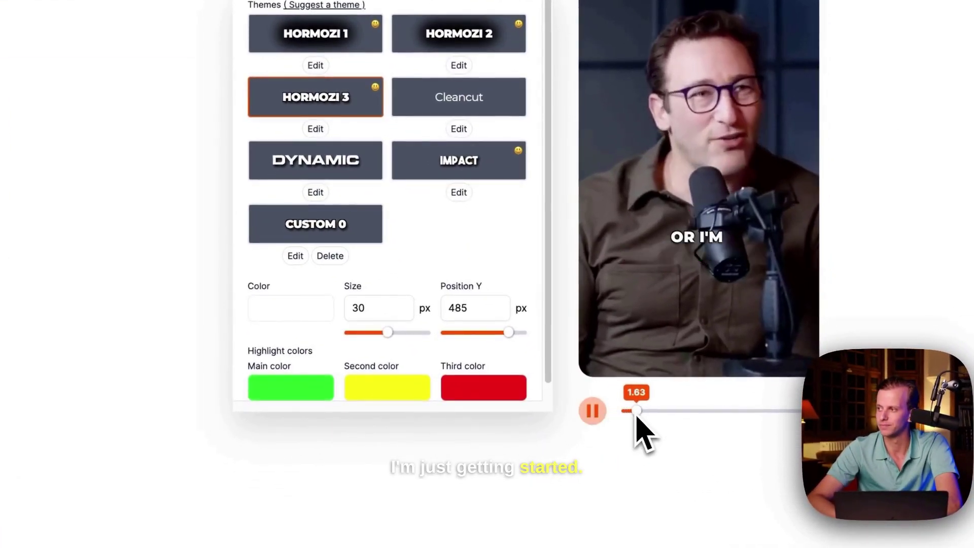
pyautogui.click(593, 412)
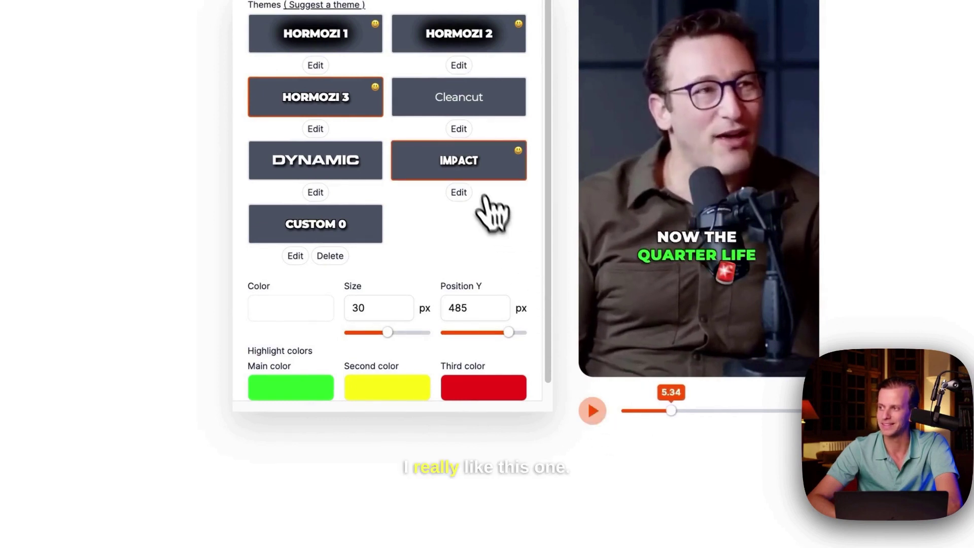
# - Preview the IMPACT and DYNAMIC themes, then apply and preview Cleancut
pyautogui.click(476, 176)
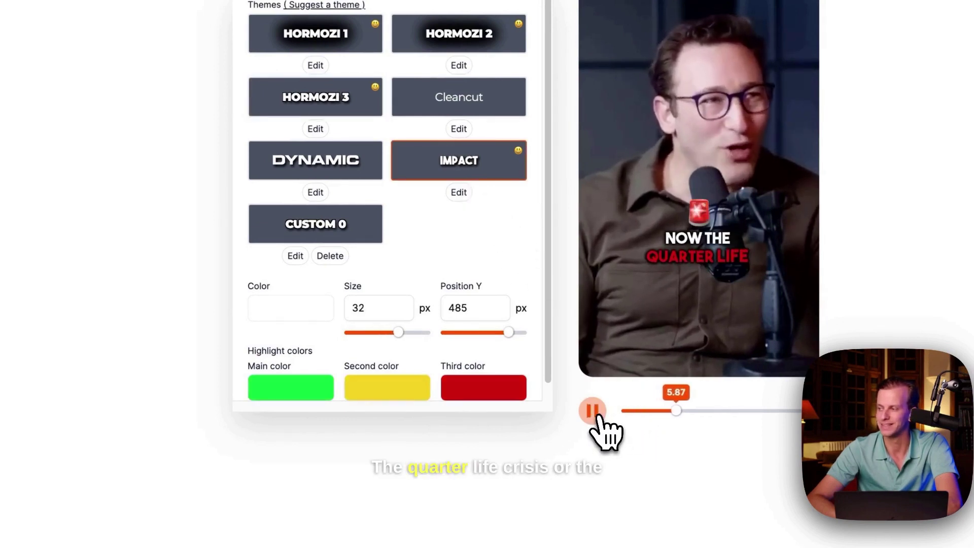
pyautogui.click(594, 412)
pyautogui.click(358, 172)
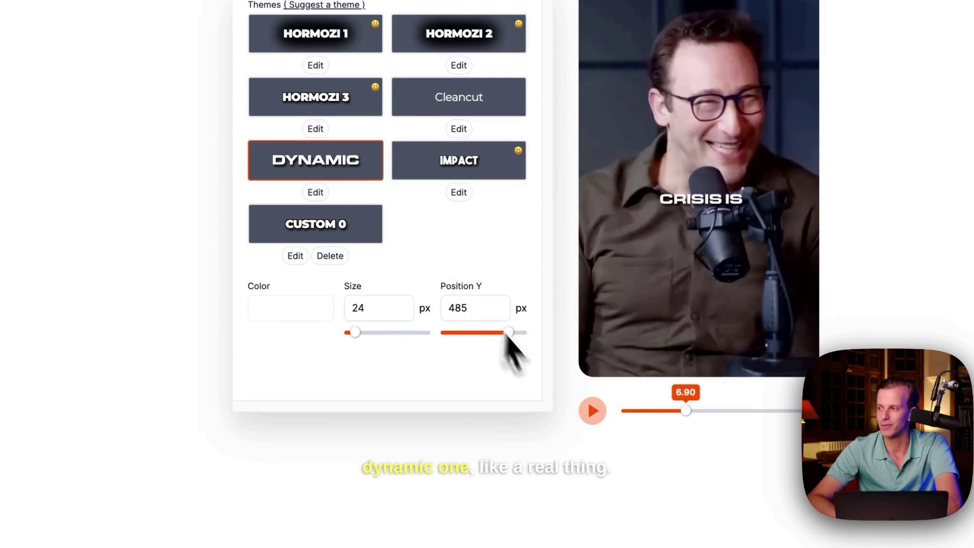
pyautogui.click(593, 413)
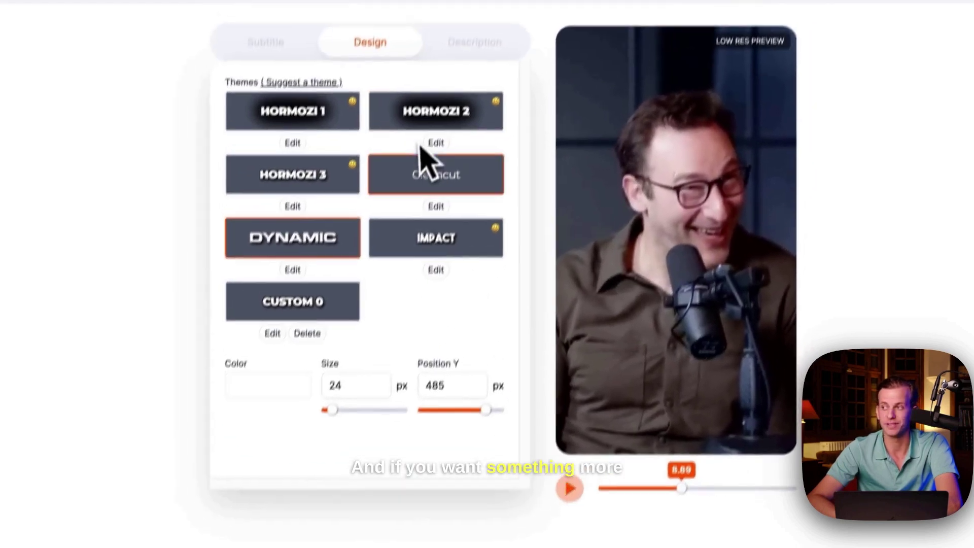
pyautogui.click(459, 97)
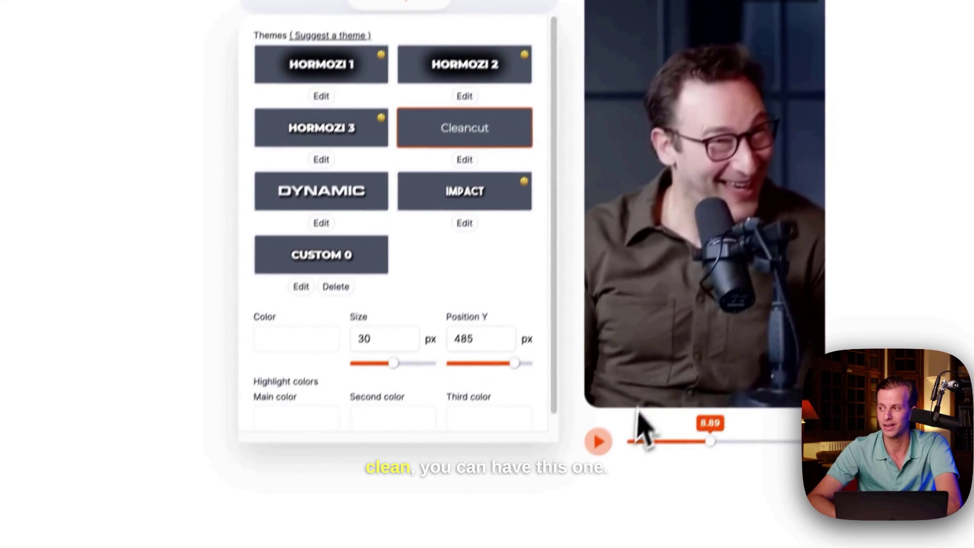
pyautogui.click(609, 413)
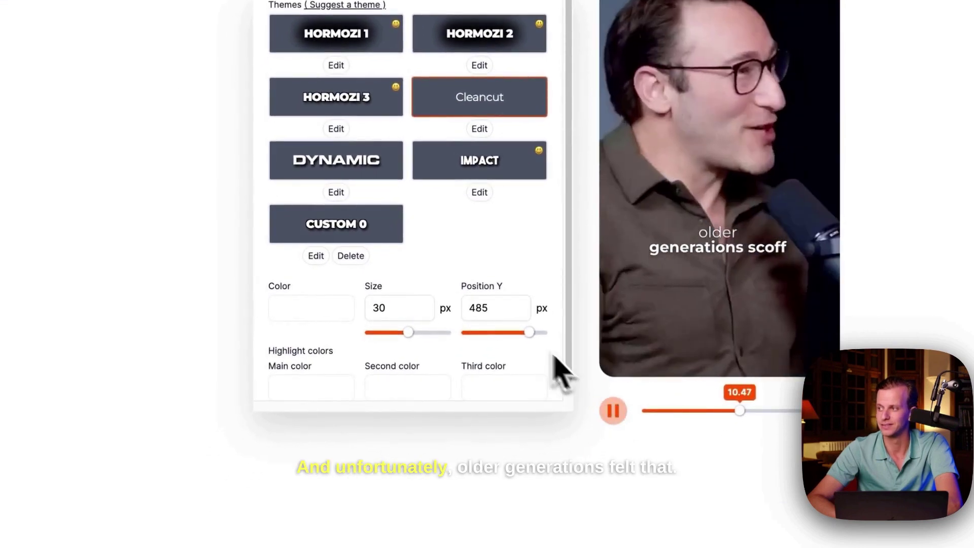
pyautogui.click(613, 411)
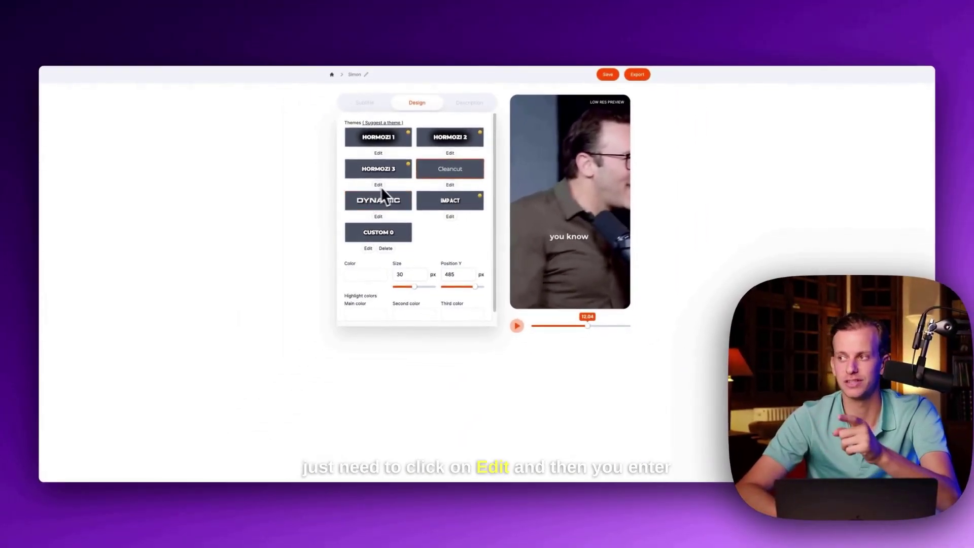
# - Edit the Cleancut theme, keeping the Montserrat font in Light weight
pyautogui.click(369, 248)
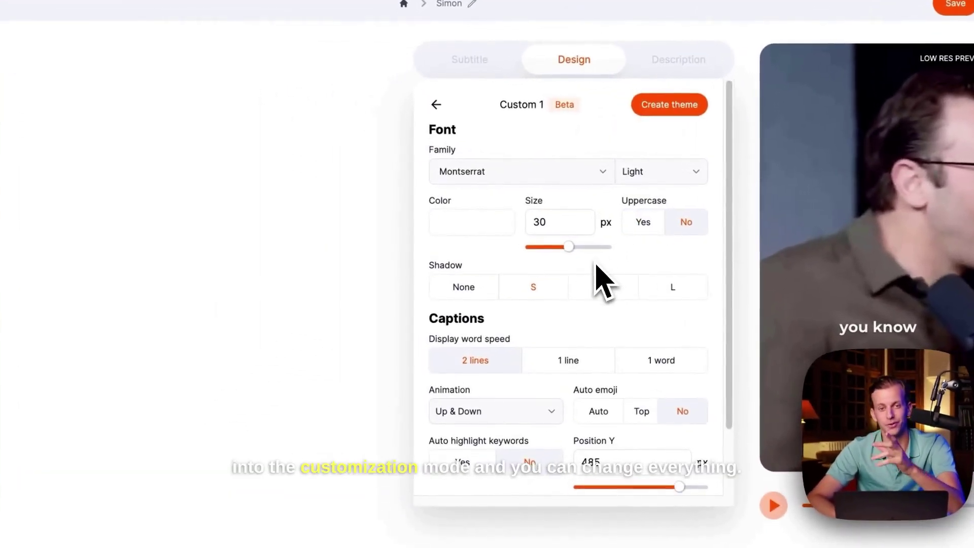
pyautogui.click(542, 183)
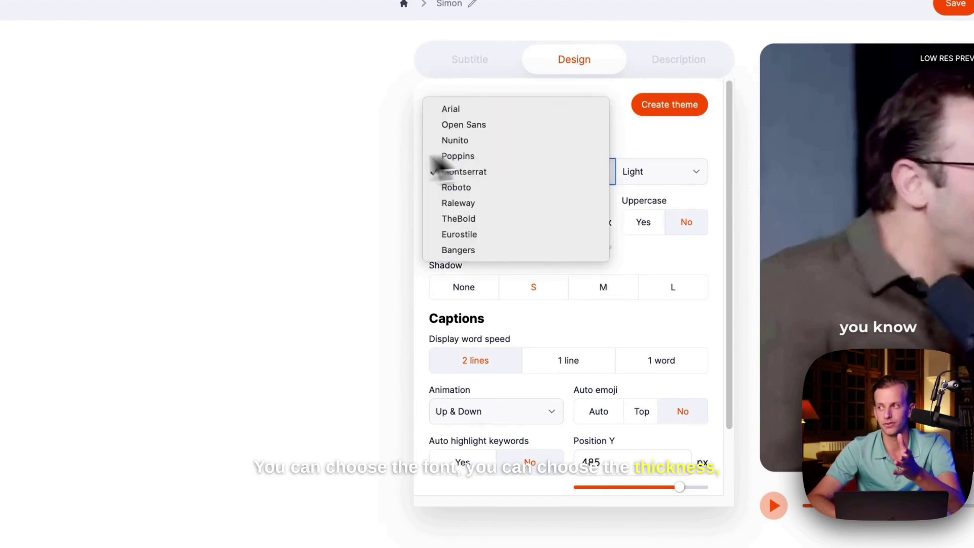
pyautogui.click(350, 183)
pyautogui.click(661, 171)
pyautogui.click(603, 205)
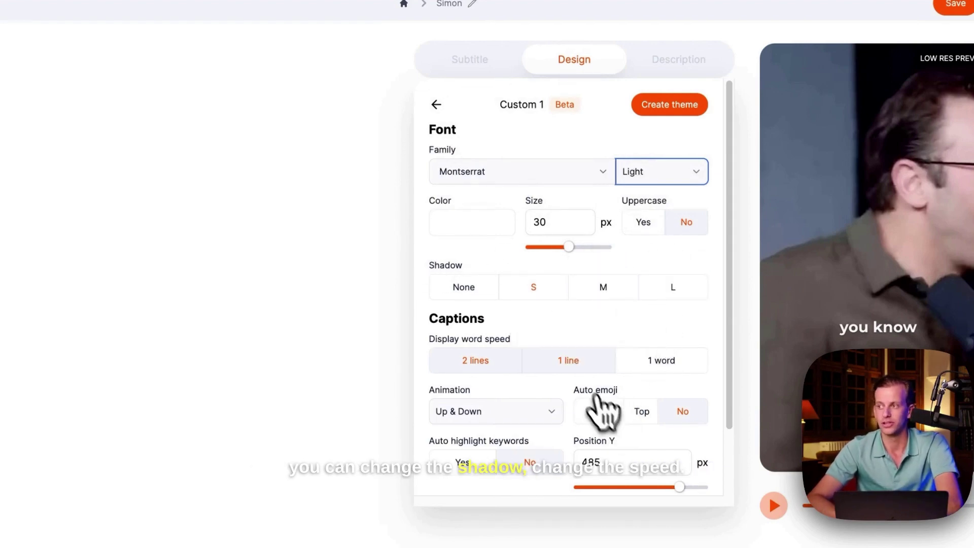
# - Show captions one word at a time with Up & Down animation, and save as Custom 1
pyautogui.click(656, 362)
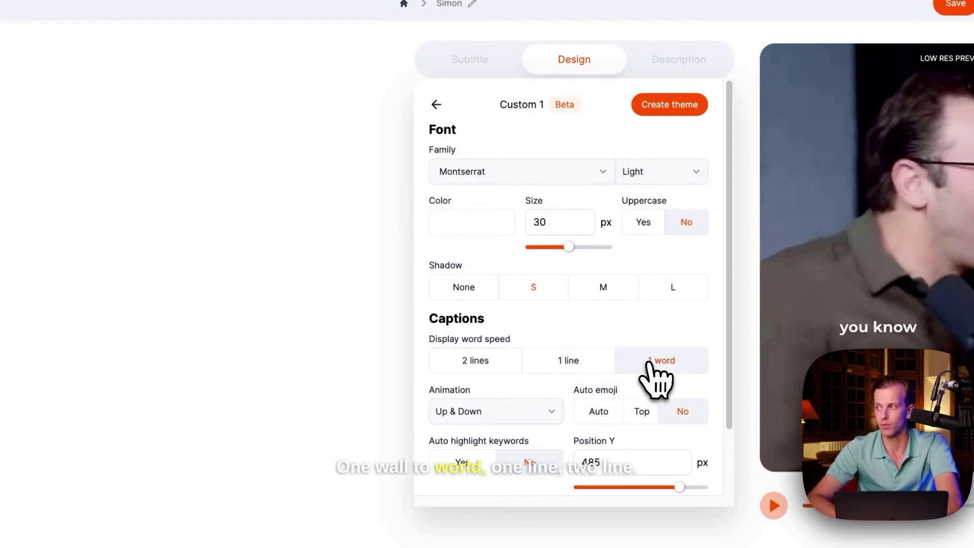
pyautogui.click(475, 360)
pyautogui.click(669, 350)
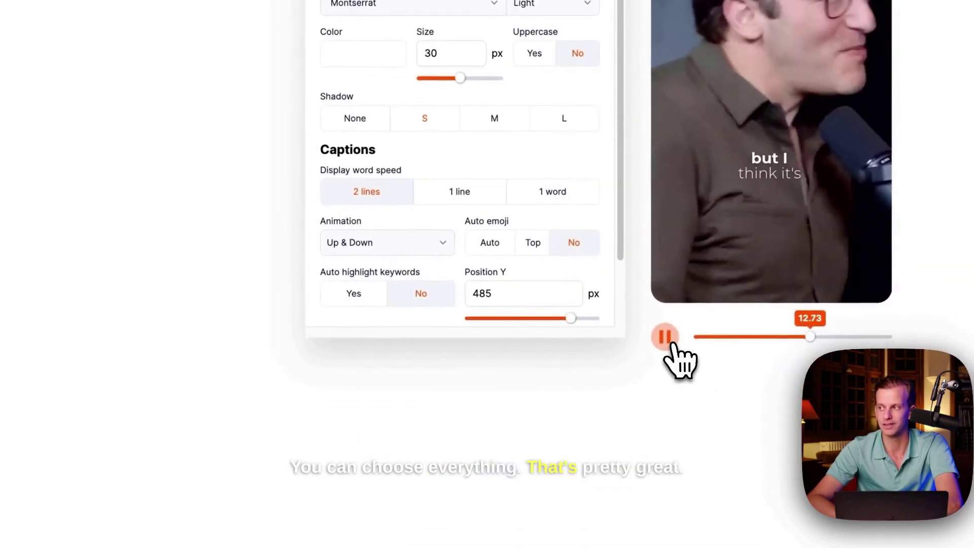
pyautogui.click(665, 337)
pyautogui.click(665, 336)
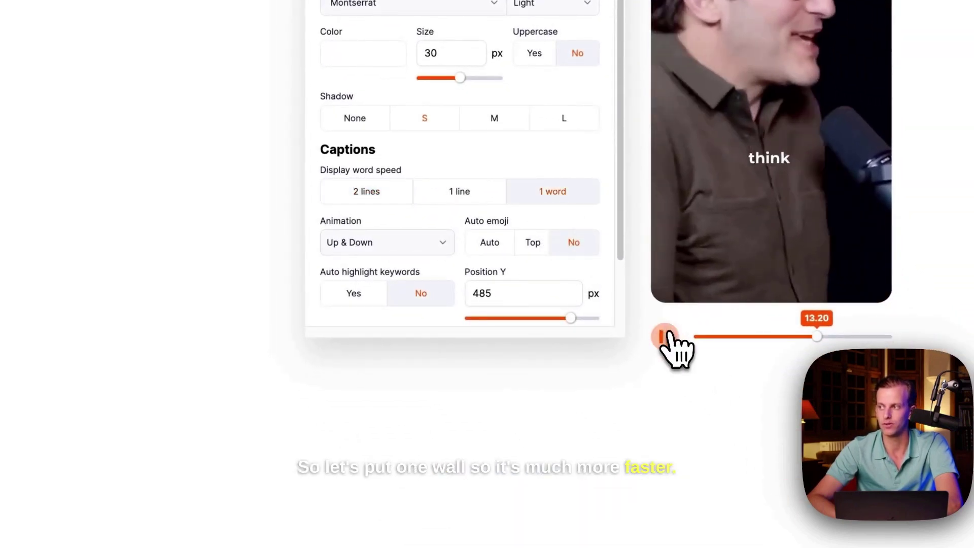
pyautogui.click(441, 242)
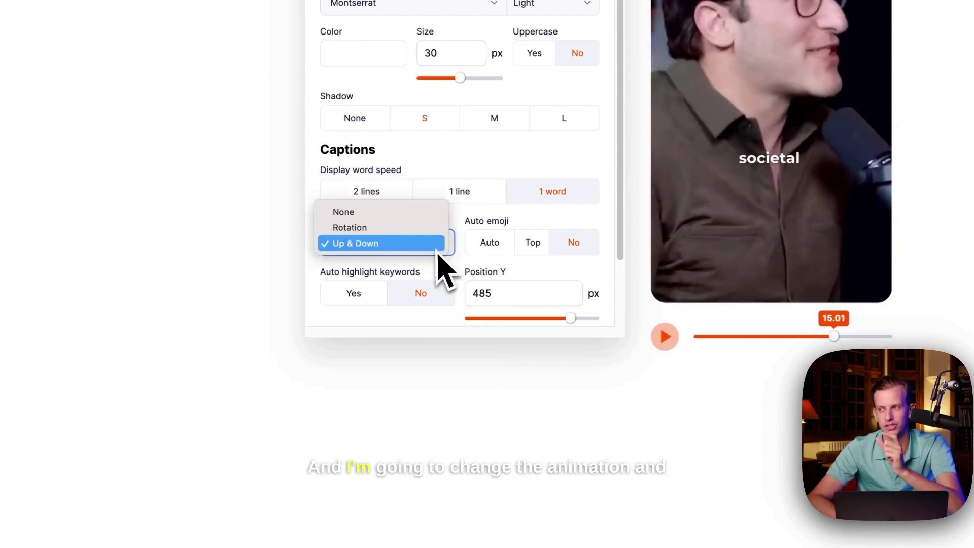
pyautogui.click(358, 242)
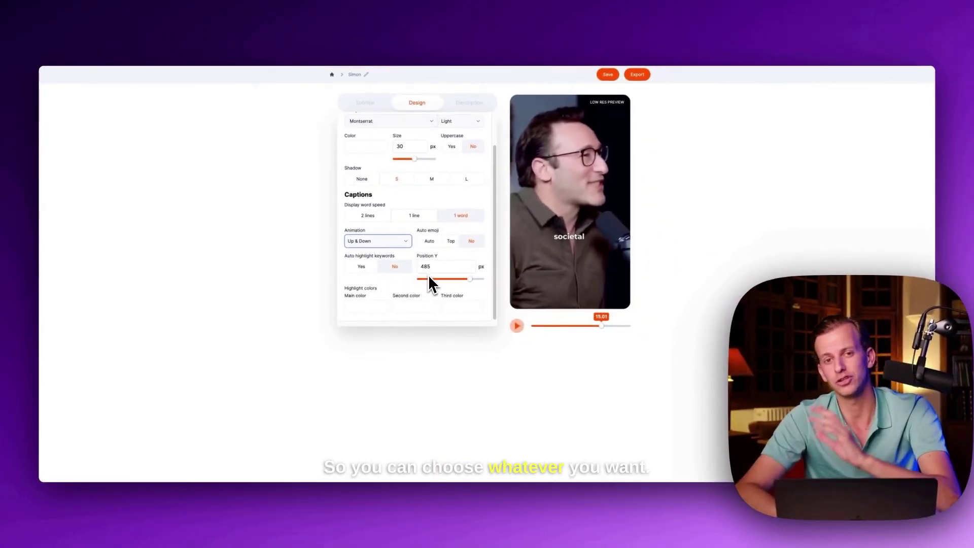
pyautogui.scroll(3, 430, 263)
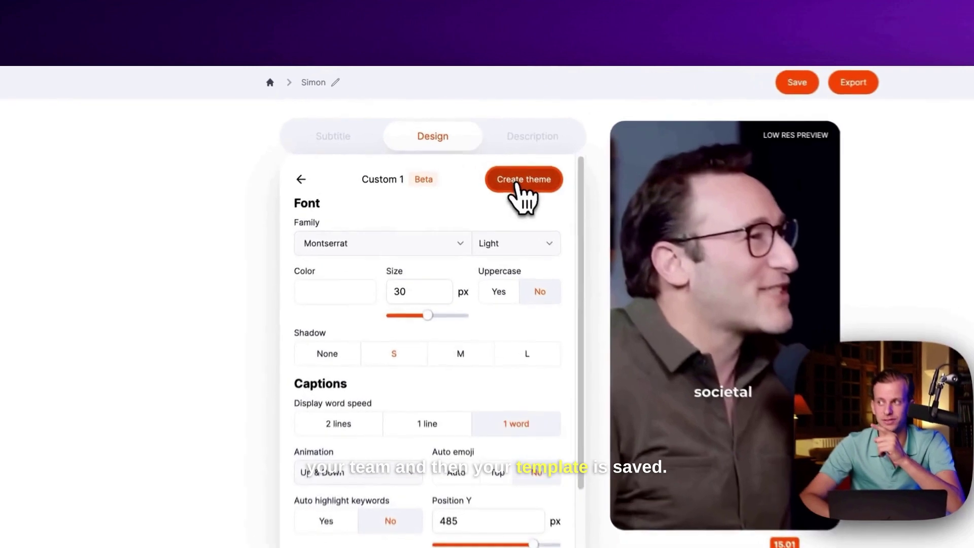
pyautogui.click(523, 179)
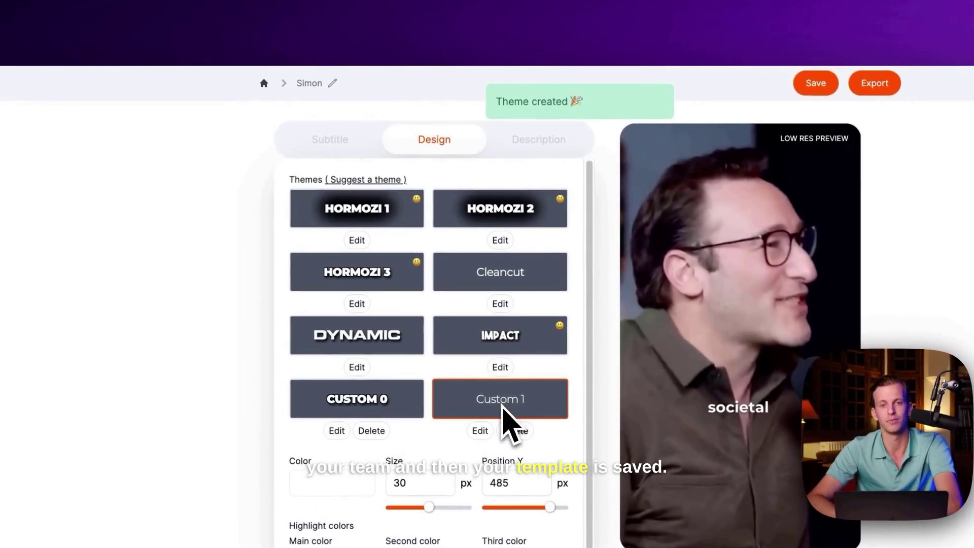
# - Review the AI-generated description and hashtags, then export the captioned Simon video
pyautogui.click(538, 139)
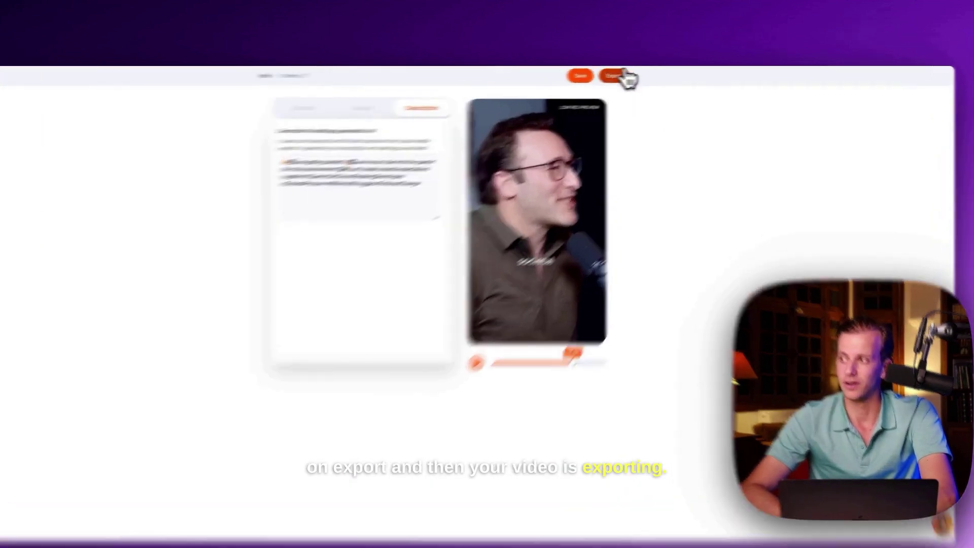
pyautogui.click(637, 74)
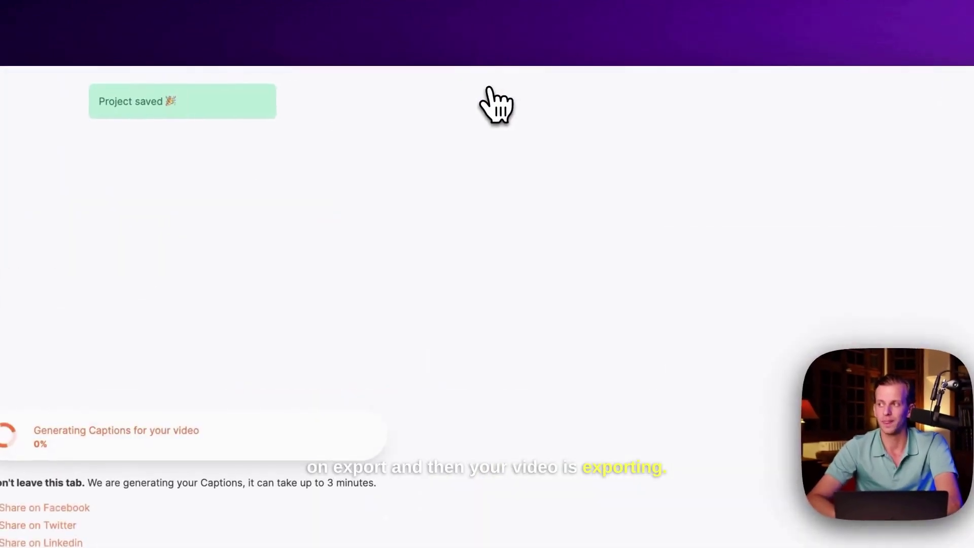